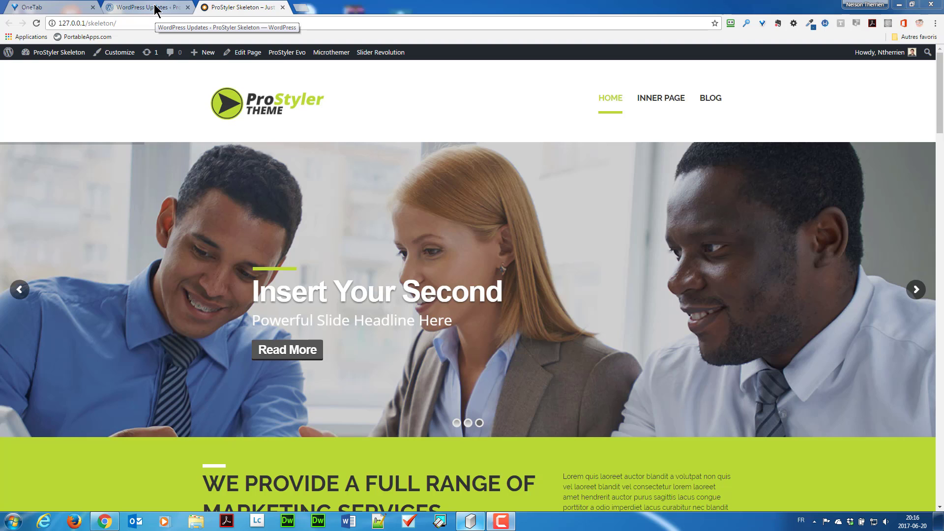
# Update the Pro Styler Evo theme from version 3.28 to 4.03 via WordPress Updates
pyautogui.click(156, 9)
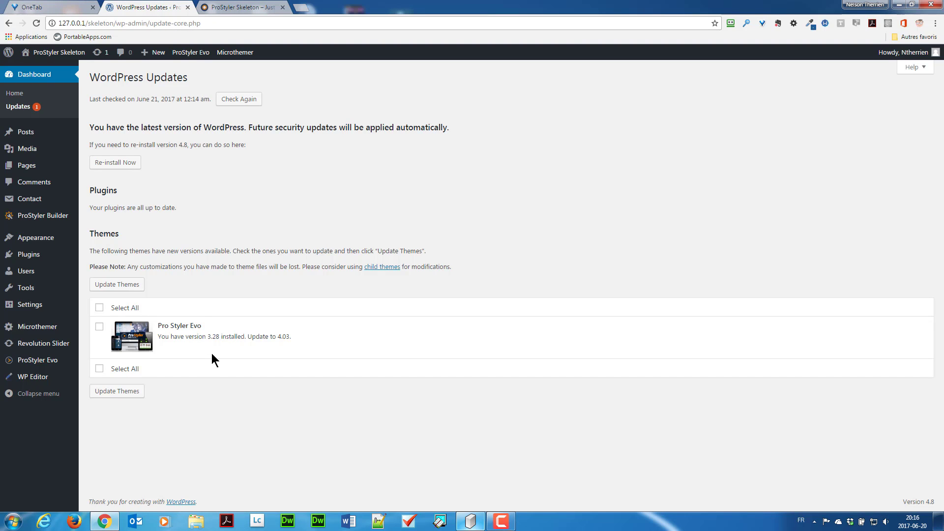
pyautogui.moveTo(207, 336); pyautogui.dragTo(221, 336)
pyautogui.click(99, 308)
pyautogui.click(115, 288)
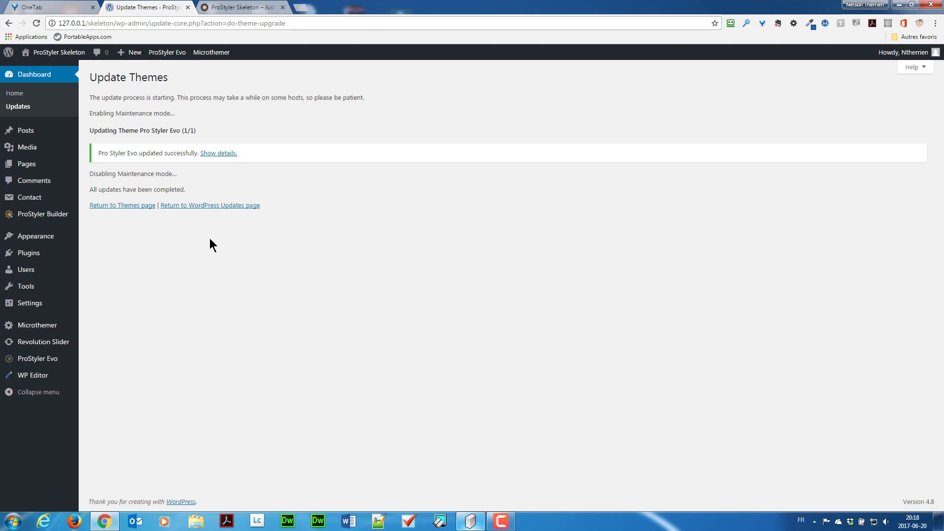
pyautogui.click(207, 206)
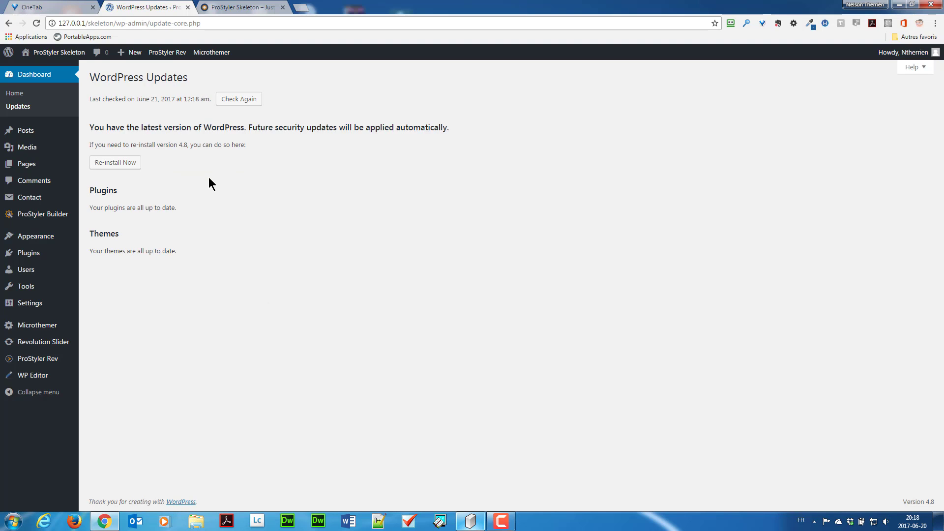
pyautogui.moveTo(47, 358)
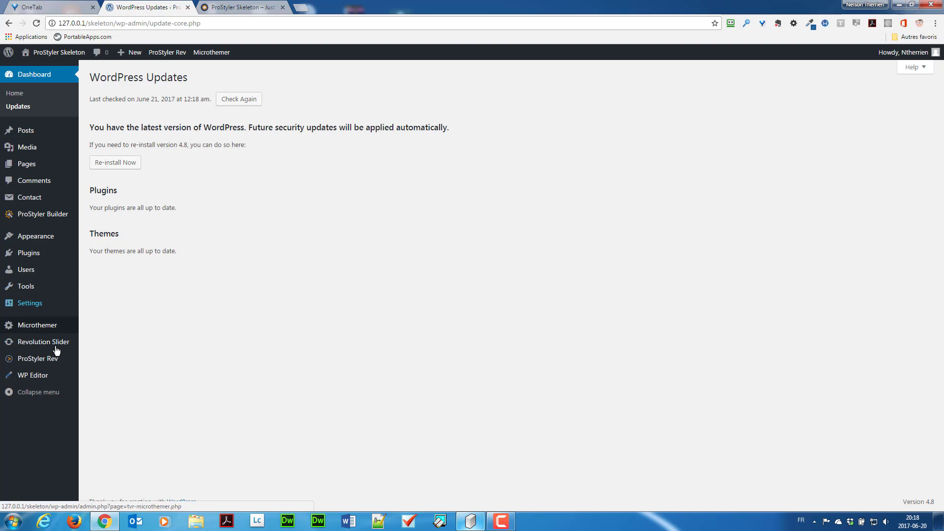
# Open ProStyler Rev General Settings and switch the options panel to the Tools section
pyautogui.click(110, 263)
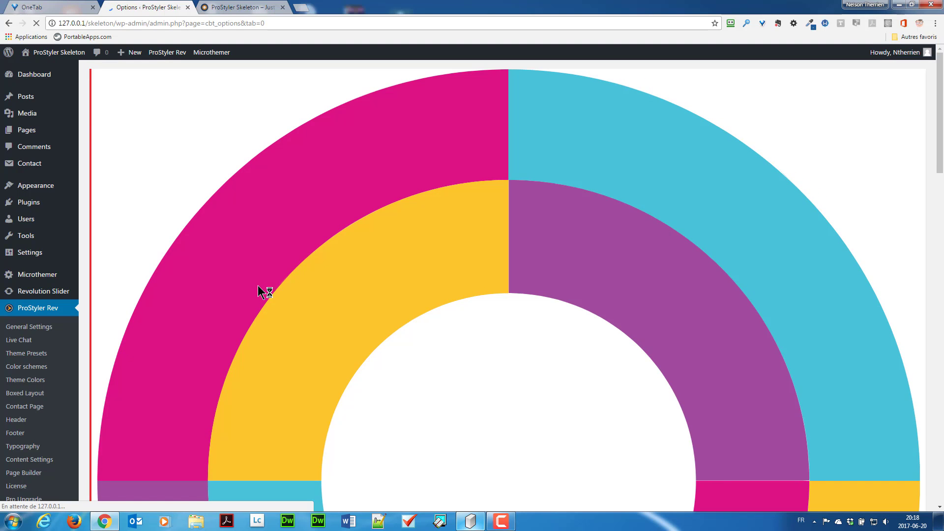
pyautogui.scroll(-4, 363, 243)
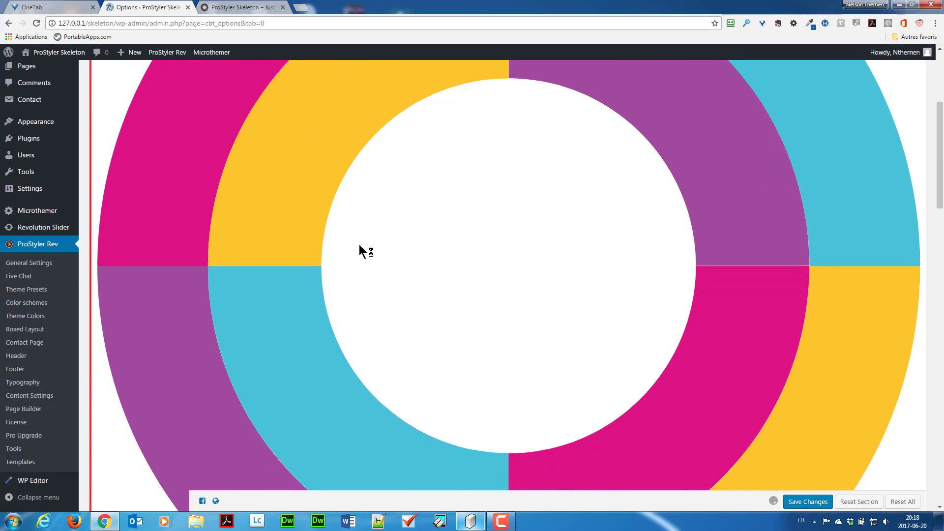
pyautogui.scroll(-5, 361, 245)
pyautogui.scroll(-3, 358, 245)
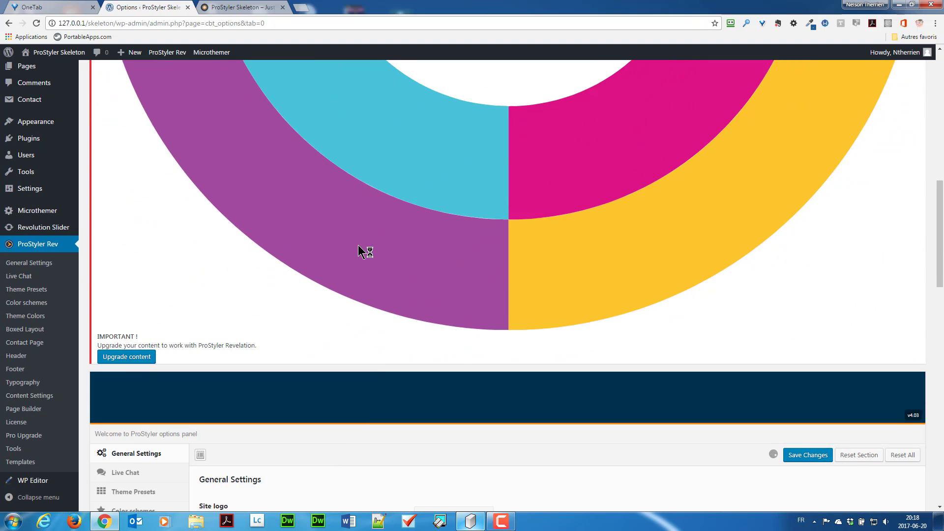
pyautogui.scroll(-10, 358, 248)
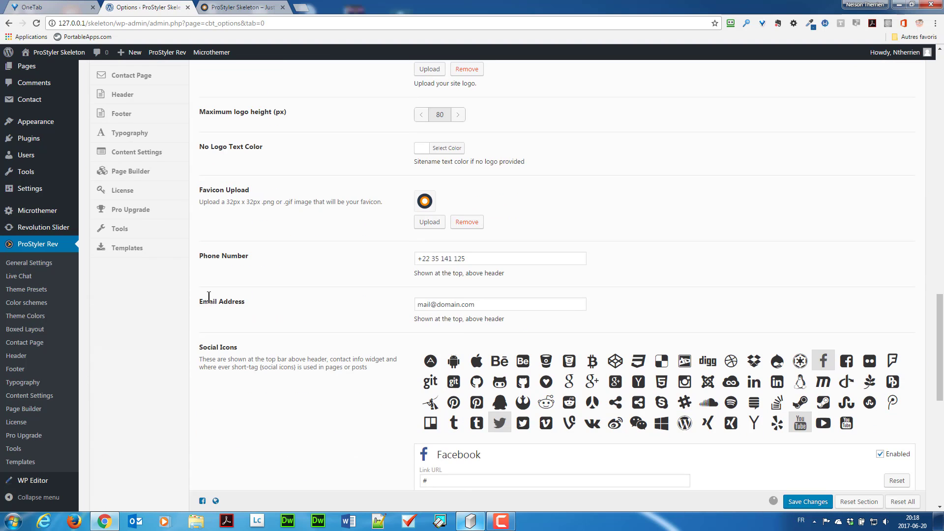
pyautogui.click(128, 229)
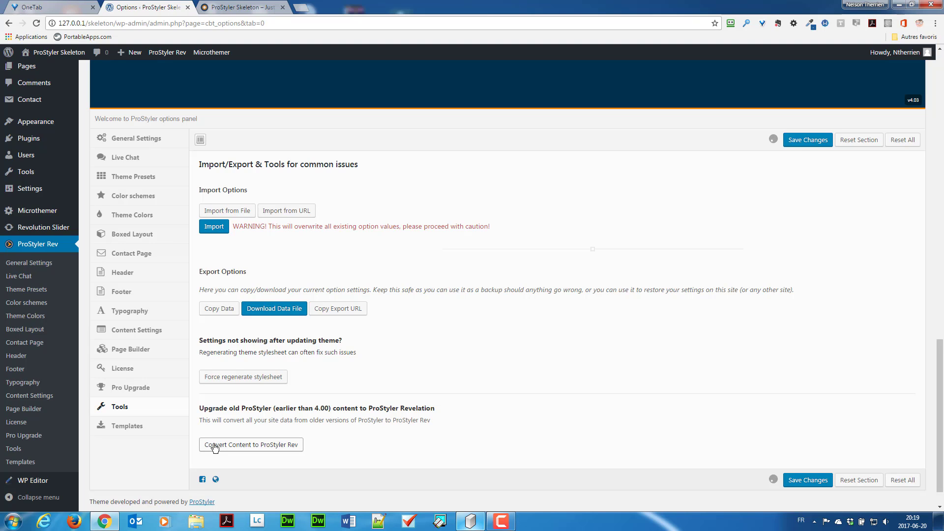
pyautogui.scroll(4, 242, 434)
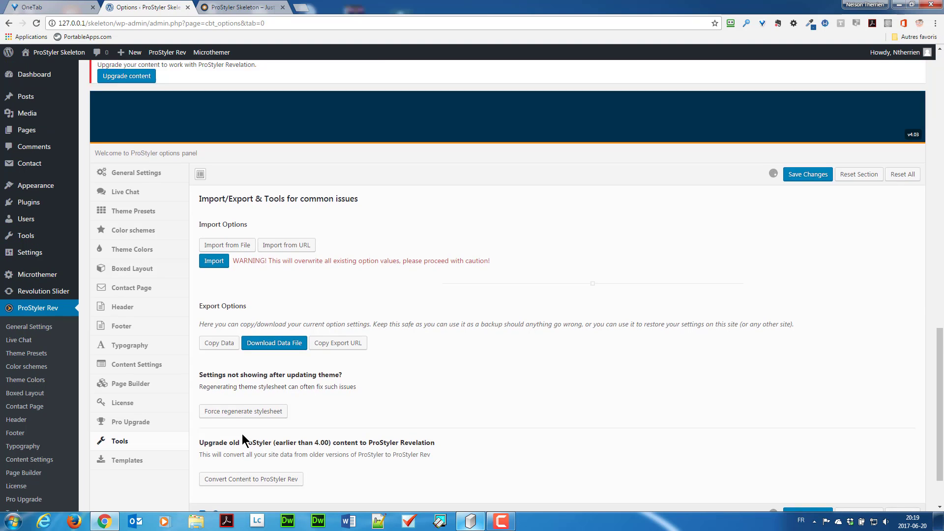
pyautogui.scroll(2, 244, 430)
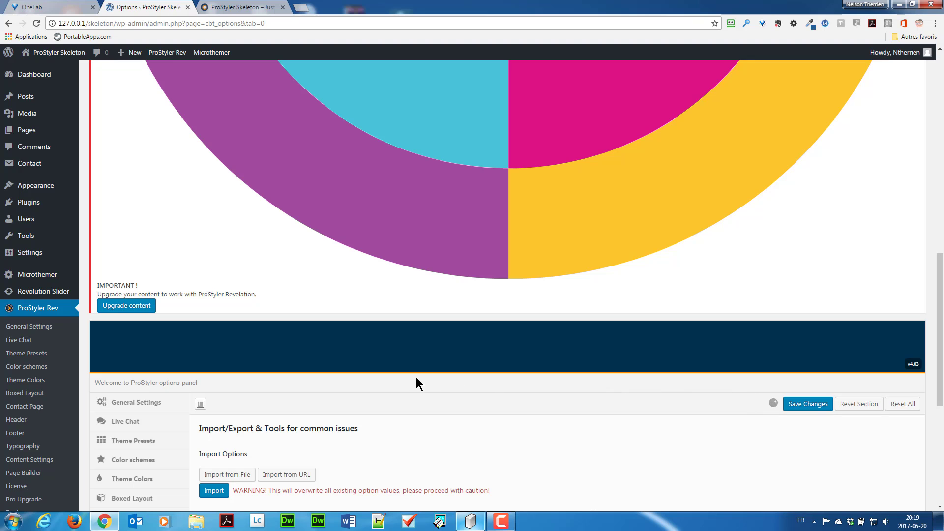
pyautogui.scroll(-5, 414, 379)
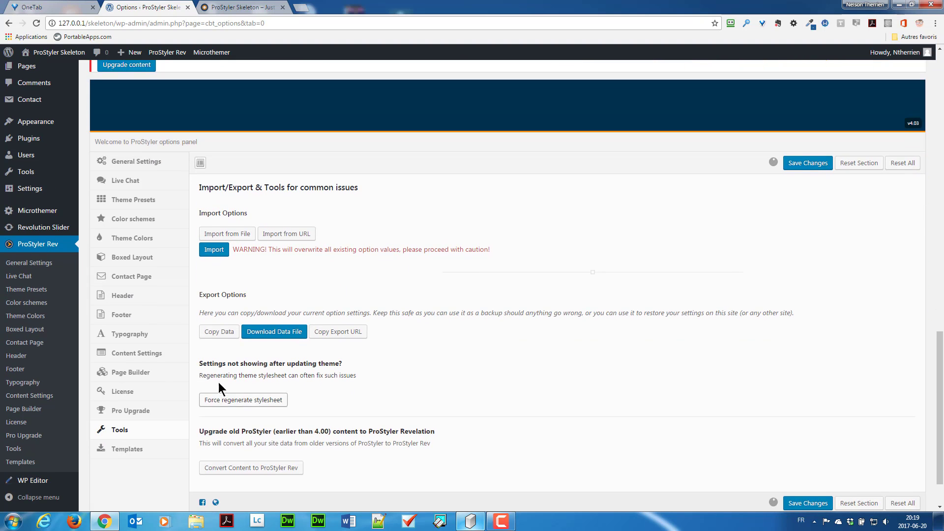
# In the License section, try activating the licence and upgrading content, then save the theme options
pyautogui.click(123, 393)
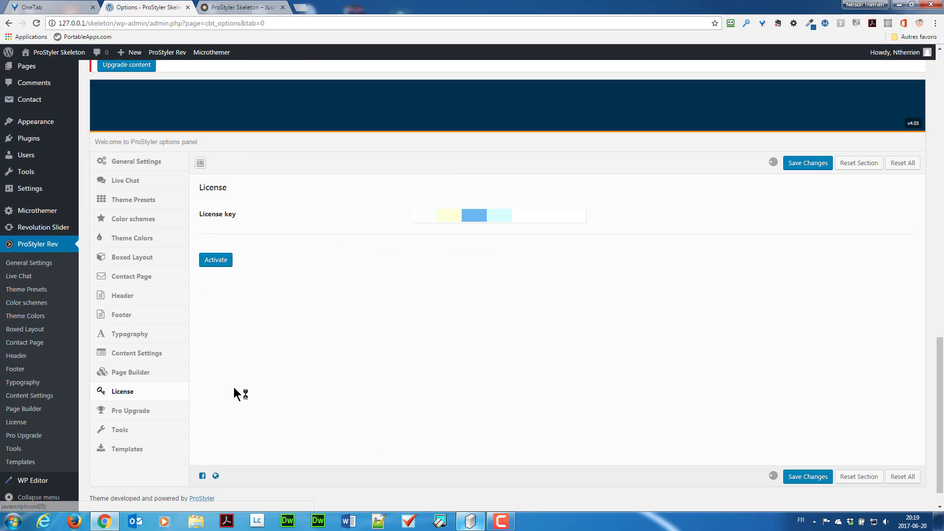
pyautogui.click(220, 264)
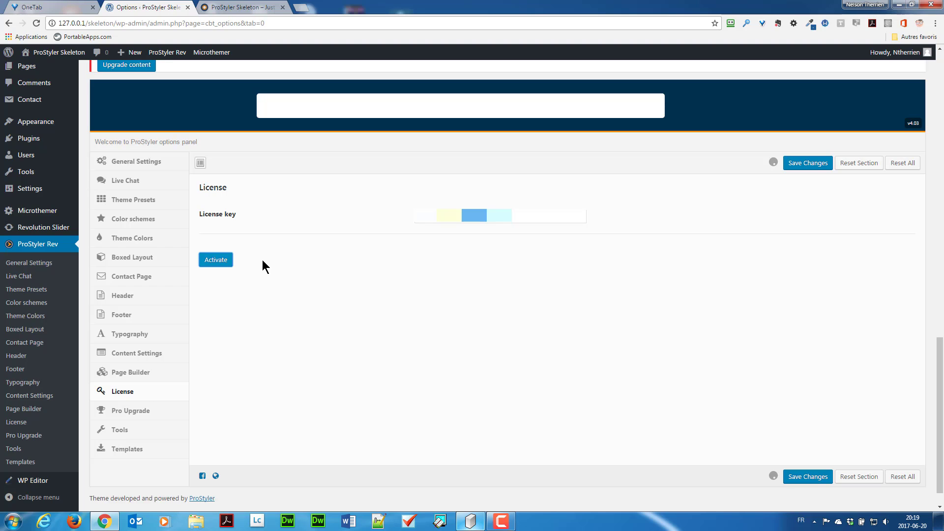
pyautogui.scroll(-1, 282, 246)
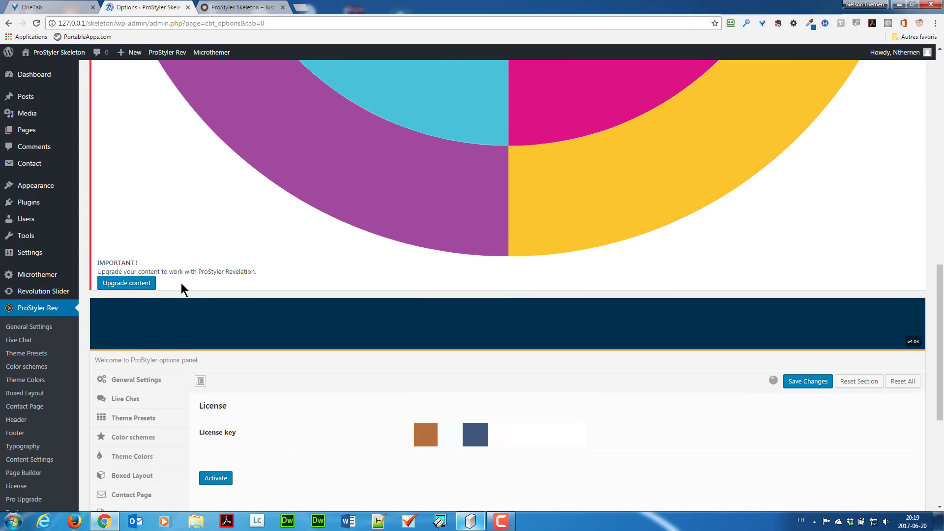
pyautogui.click(132, 284)
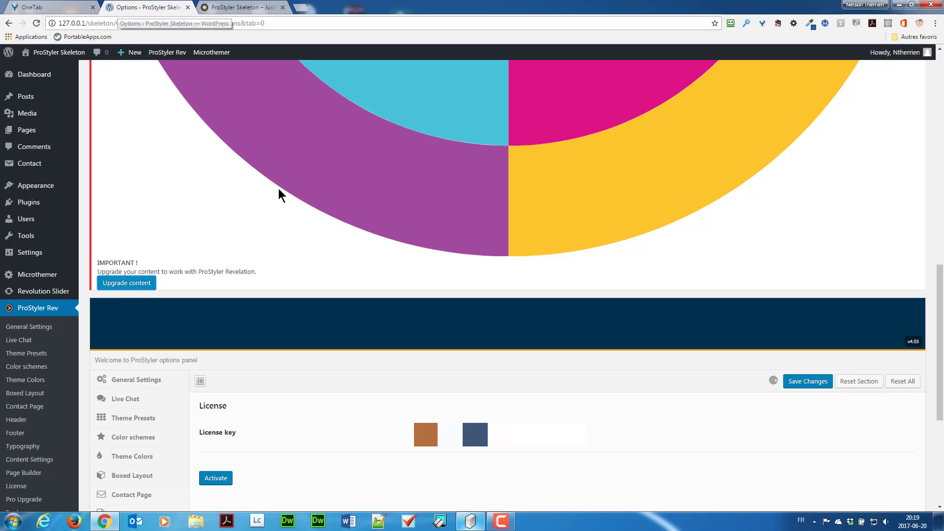
pyautogui.click(801, 381)
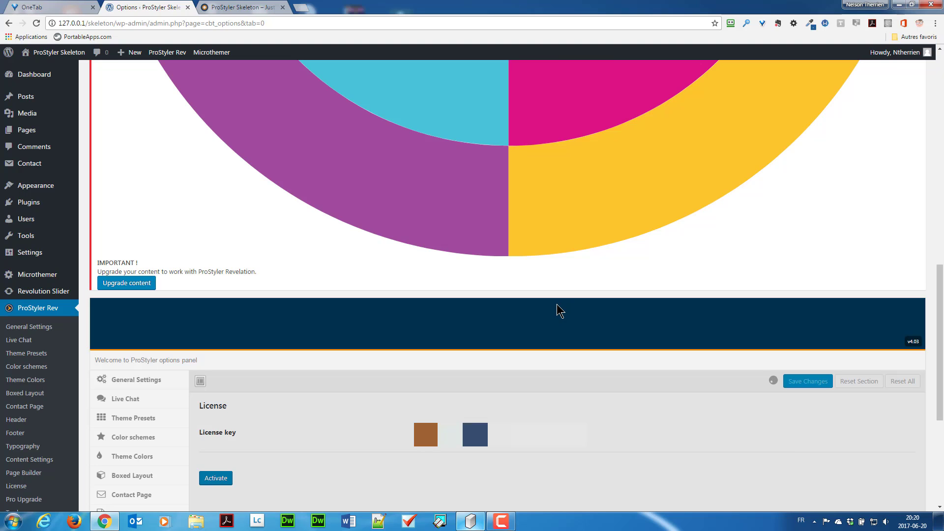
# Reload the ProStyler options page and dismiss the '127.0.0.1 indique' error alert
pyautogui.click(36, 23)
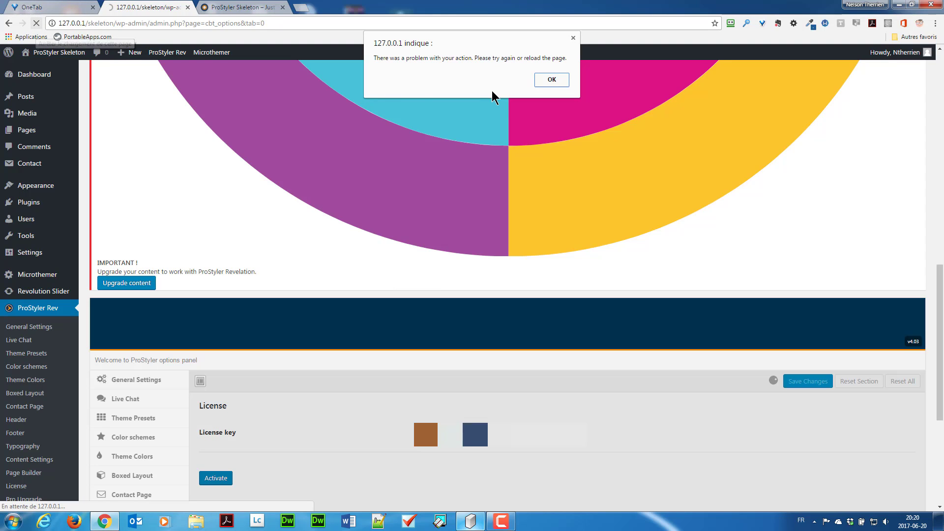
pyautogui.click(551, 81)
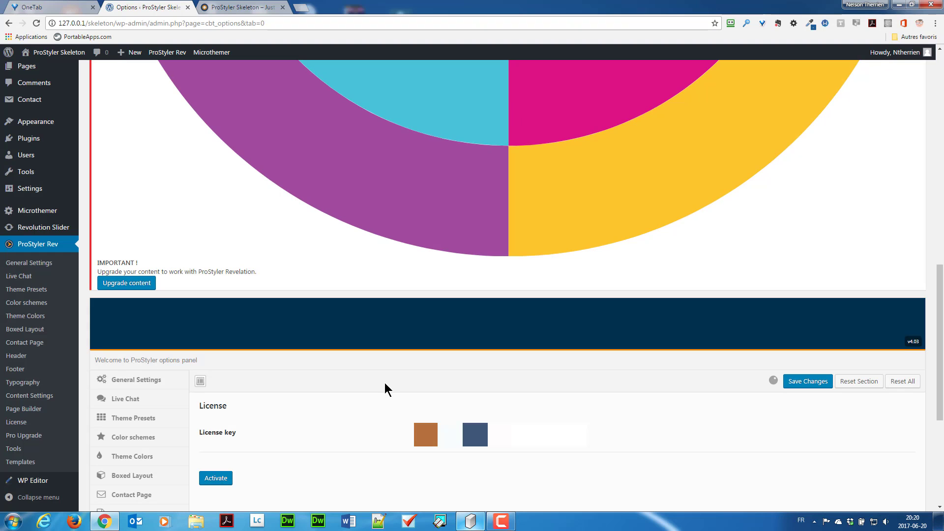
# Activate the ProStyler licence again and return to the top of the reloaded page
pyautogui.click(218, 479)
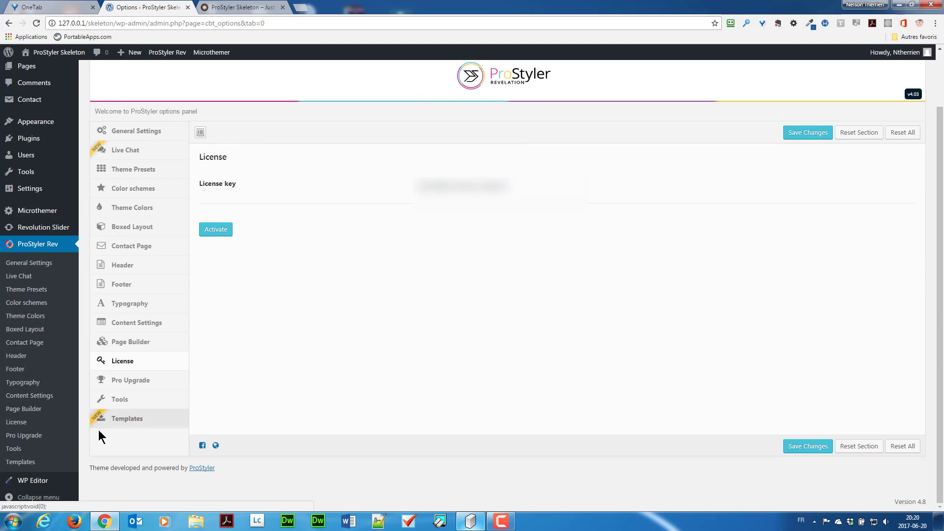
pyautogui.scroll(2, 108, 355)
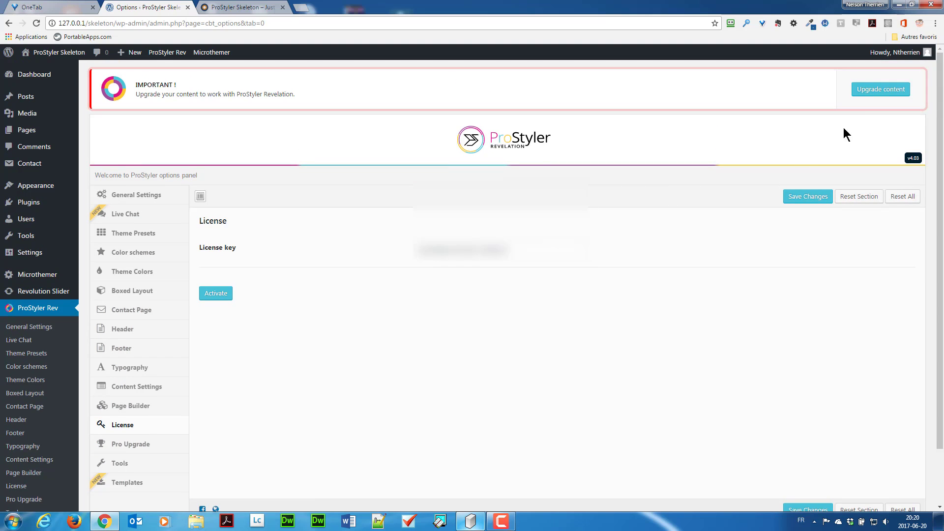
# Confirm the content upgrade to ProStyler Revelation, then reload the Skeleton front page
pyautogui.click(880, 90)
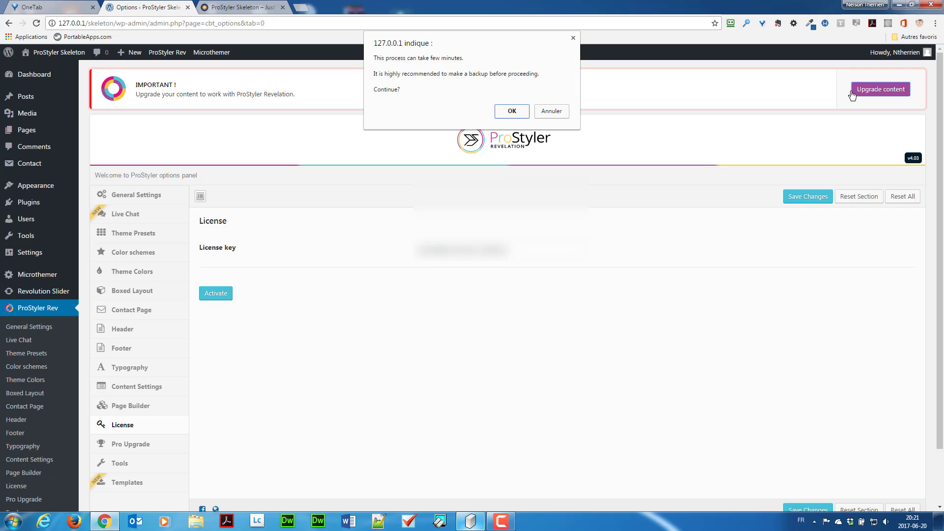
pyautogui.click(506, 109)
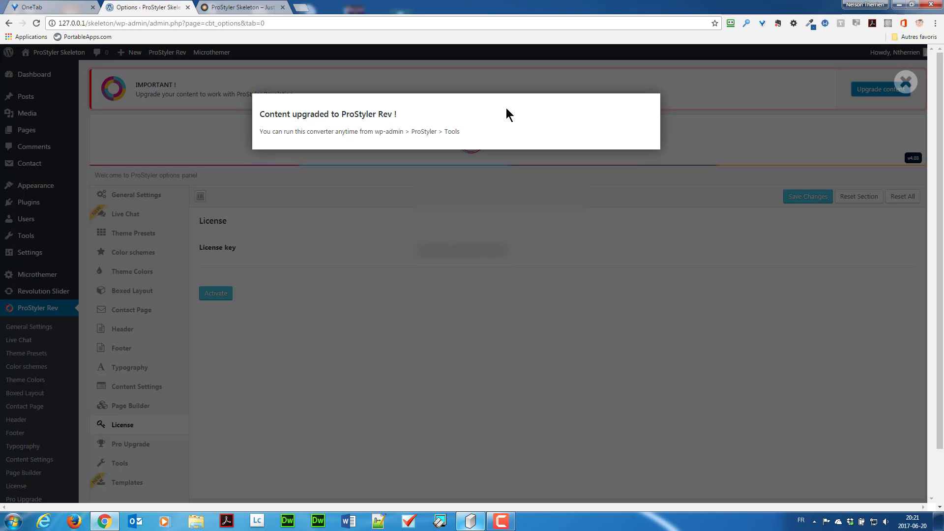
pyautogui.click(221, 6)
pyautogui.click(37, 23)
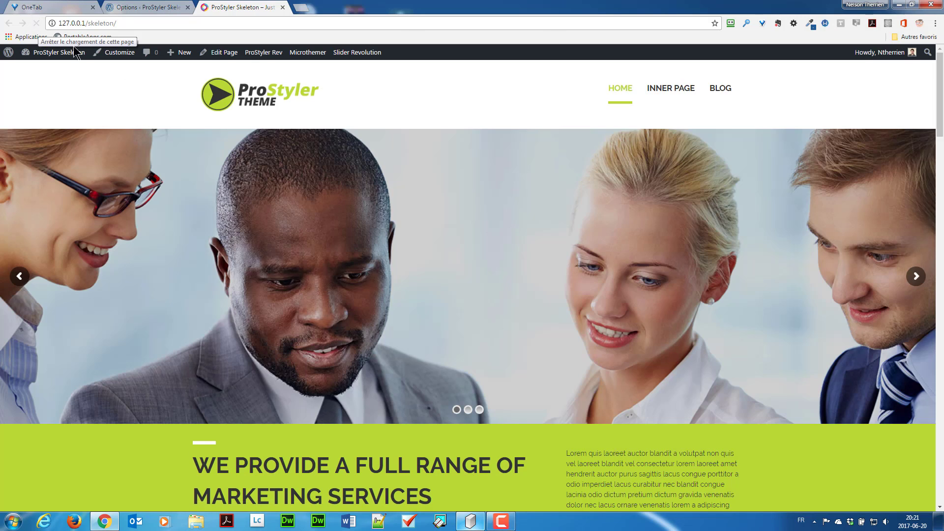
pyautogui.scroll(-3, 285, 243)
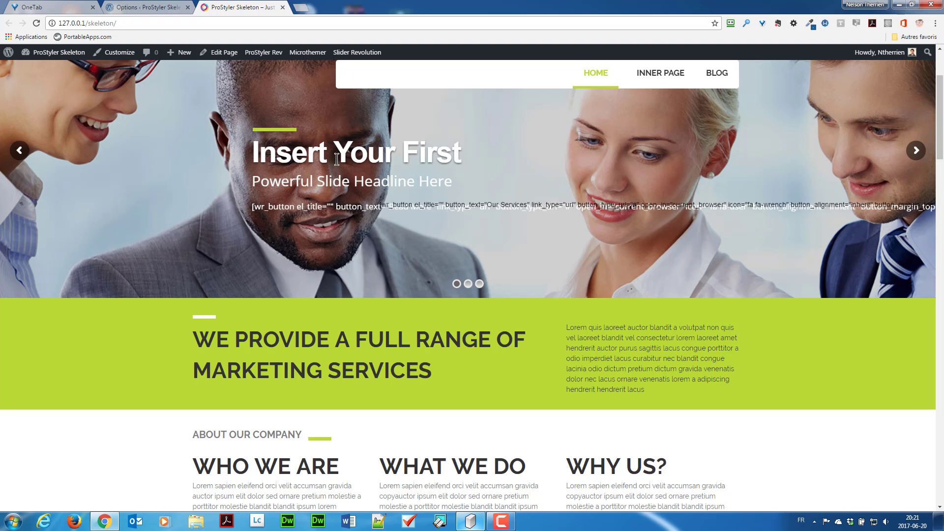
pyautogui.scroll(-5, 479, 192)
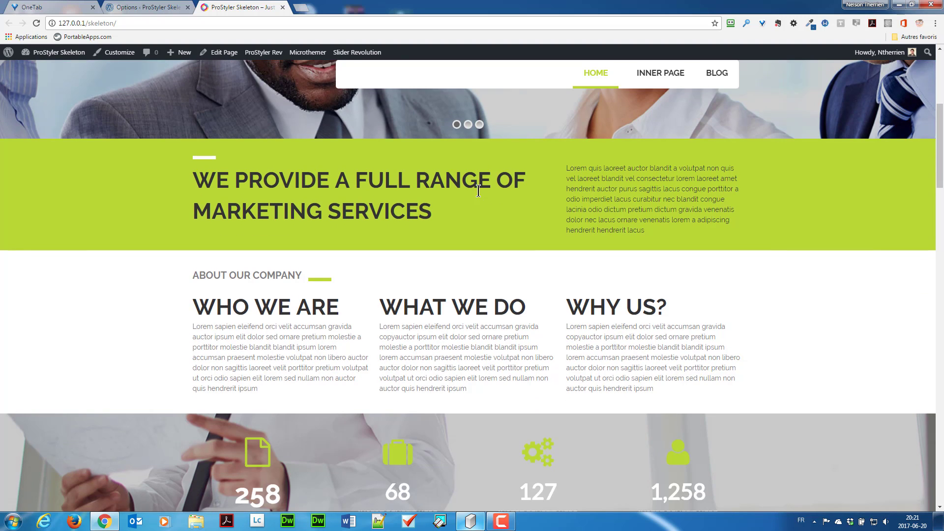
pyautogui.scroll(-10, 476, 195)
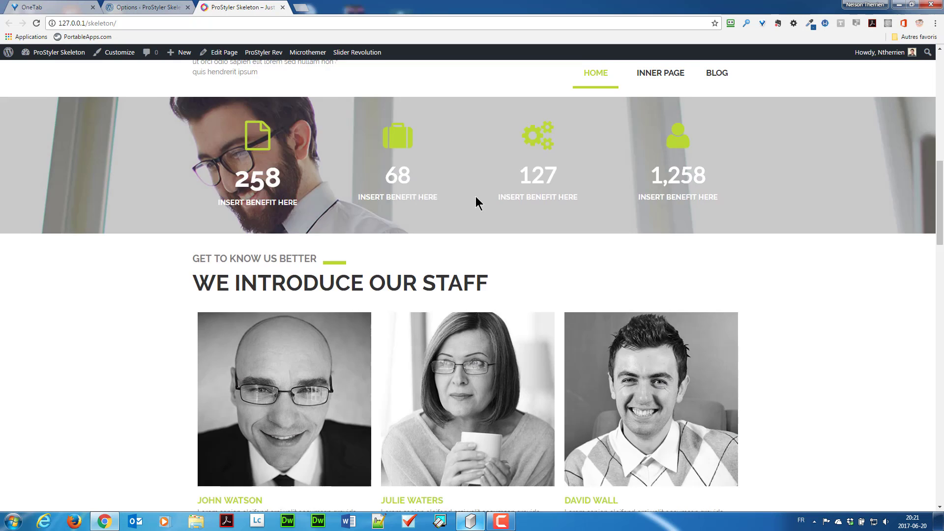
pyautogui.scroll(-2, 476, 203)
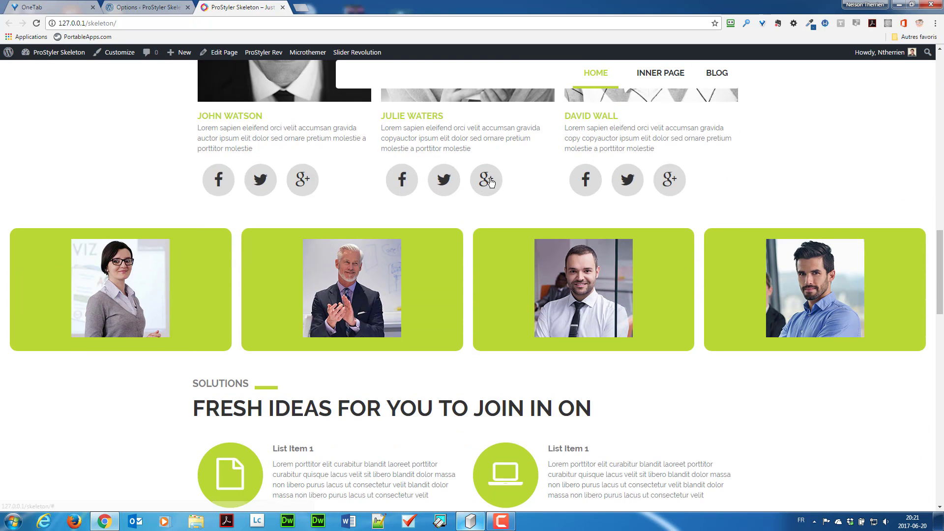
pyautogui.moveTo(493, 269)
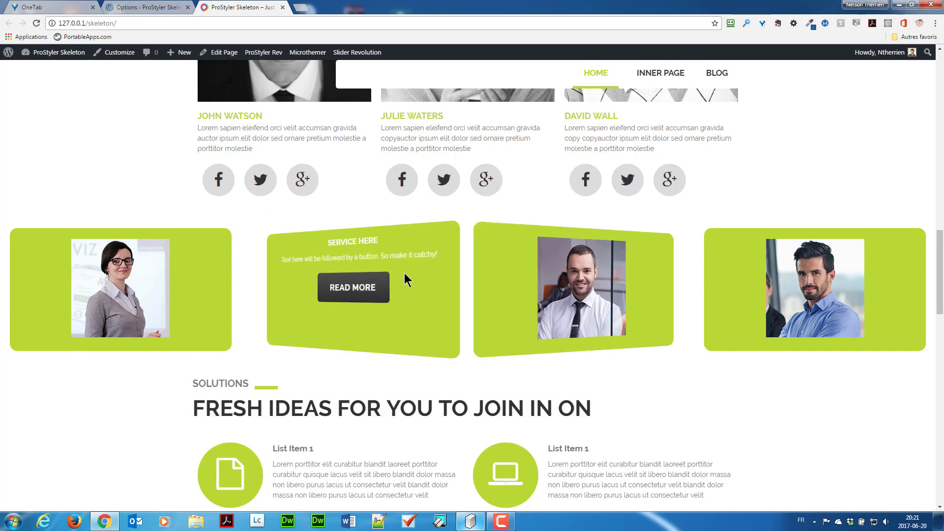
pyautogui.moveTo(183, 285)
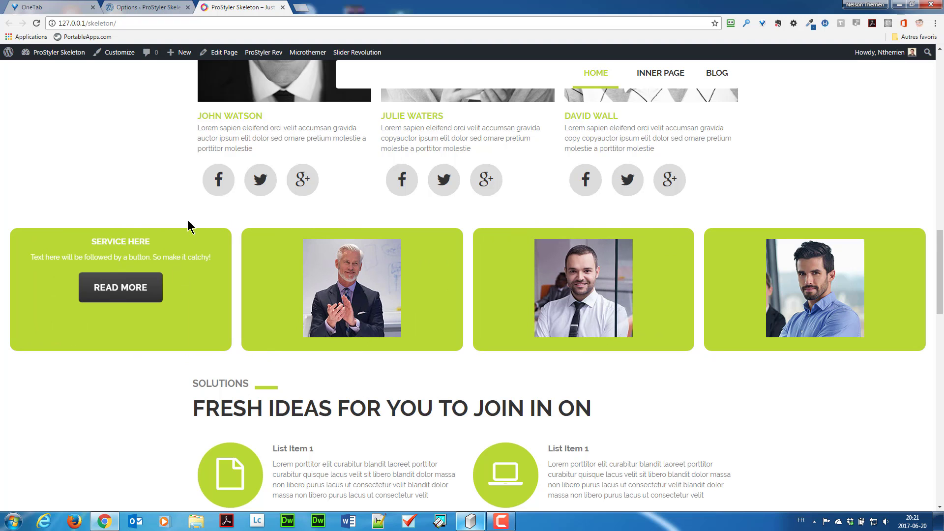
pyautogui.scroll(-1, 253, 177)
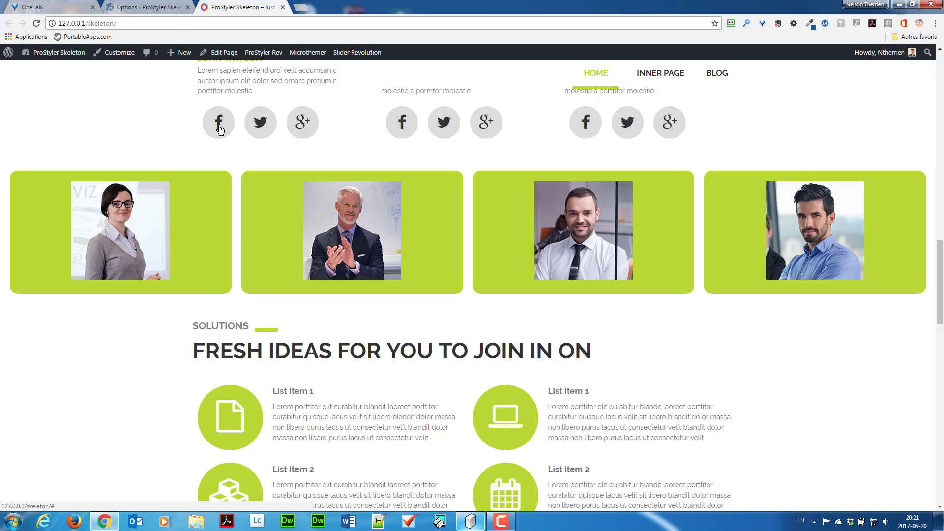
pyautogui.scroll(-4, 207, 131)
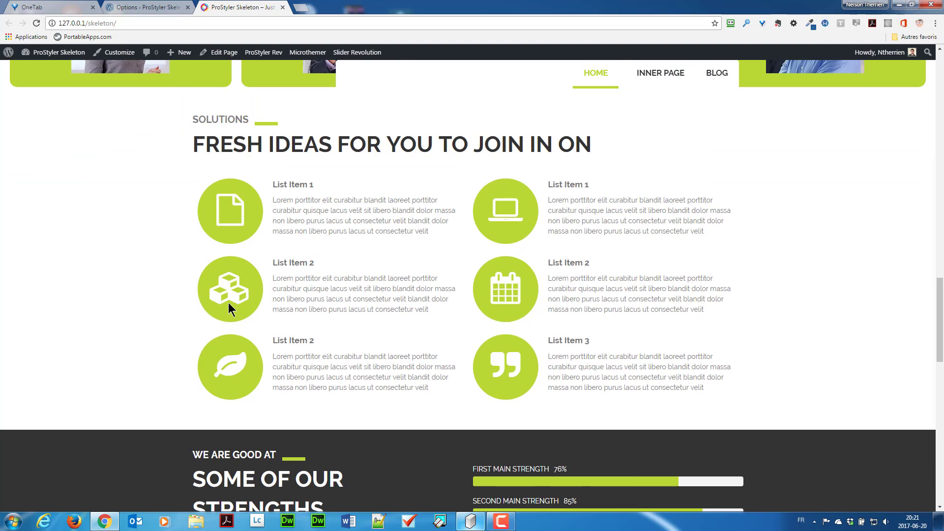
pyautogui.scroll(-3, 230, 297)
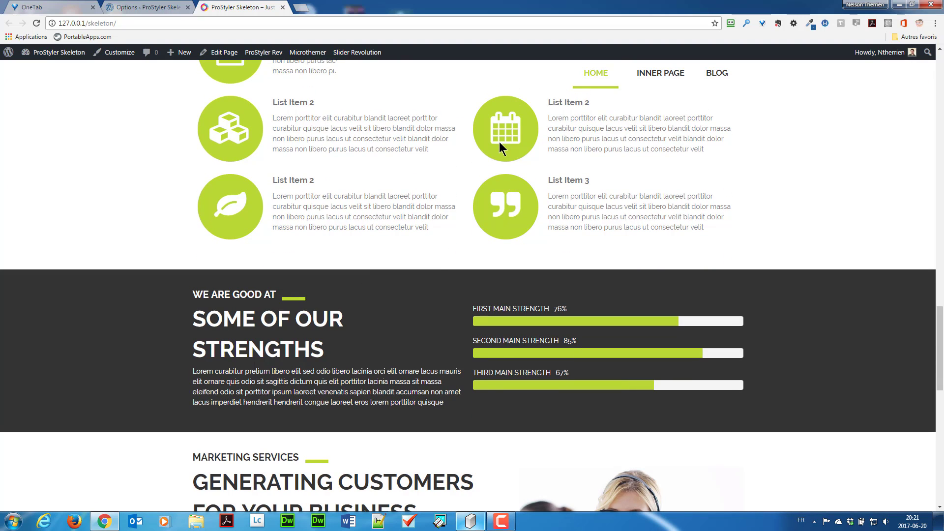
pyautogui.scroll(-5, 500, 143)
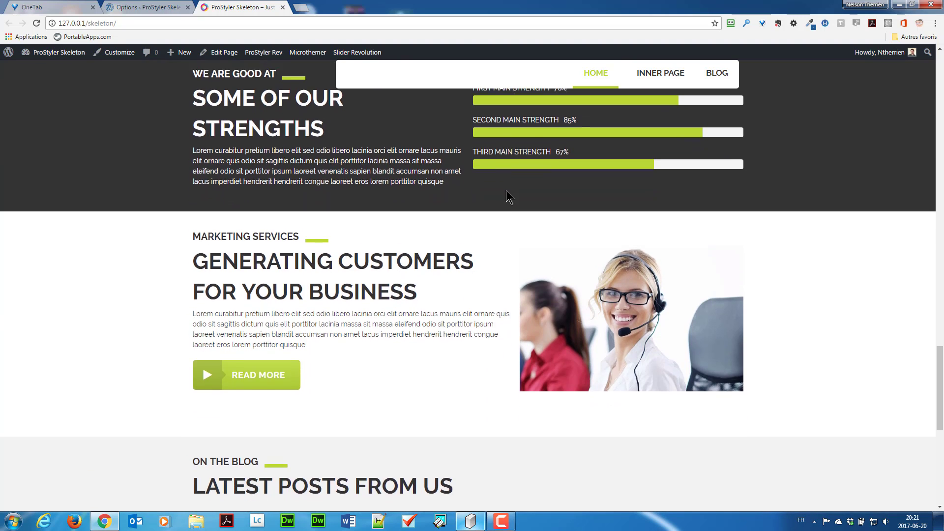
pyautogui.scroll(-8, 508, 197)
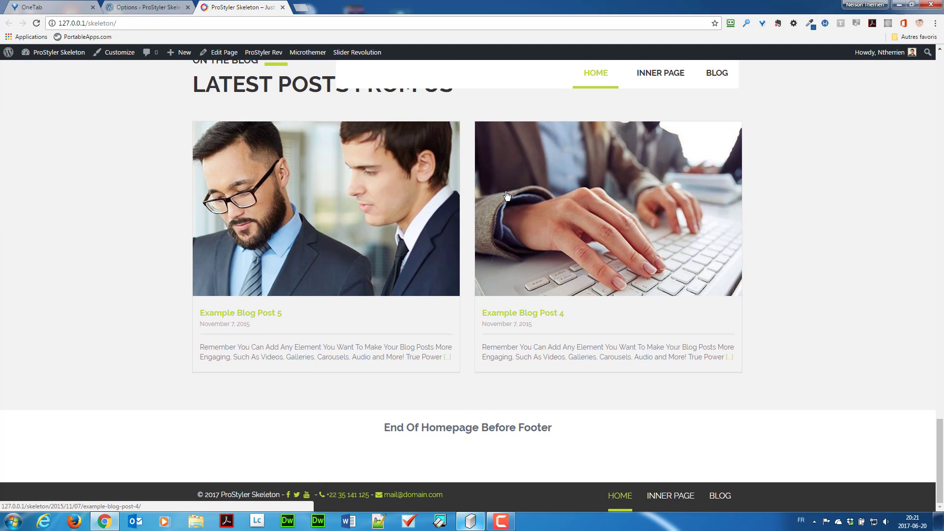
pyautogui.scroll(4, 507, 195)
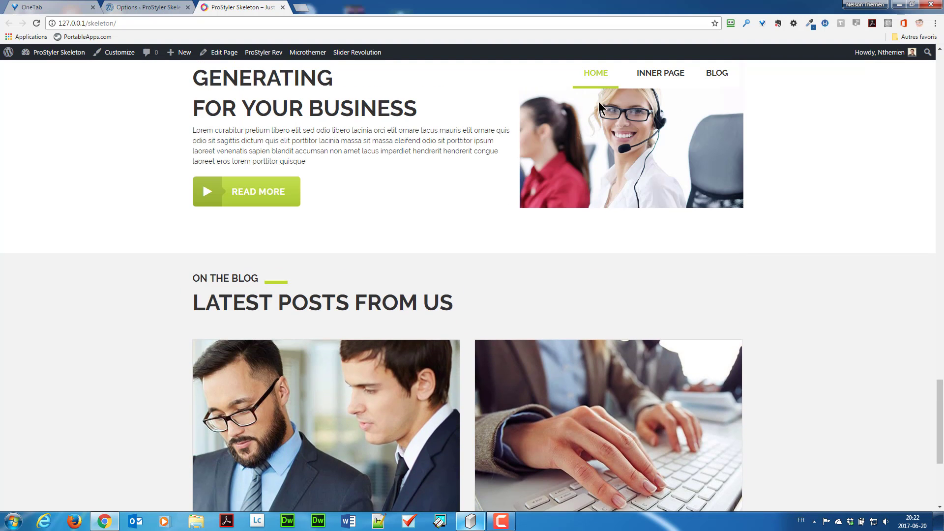
pyautogui.scroll(4, 432, 98)
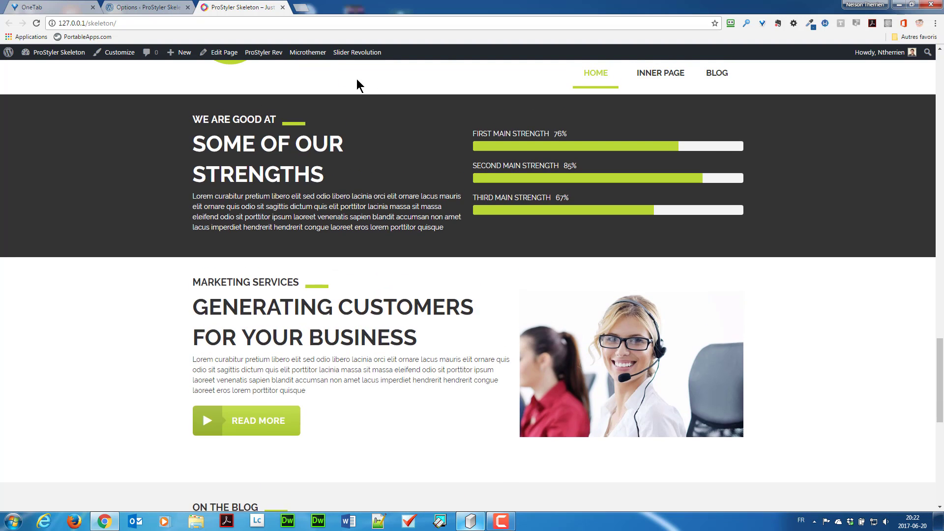
pyautogui.scroll(5, 366, 101)
pyautogui.scroll(8, 364, 106)
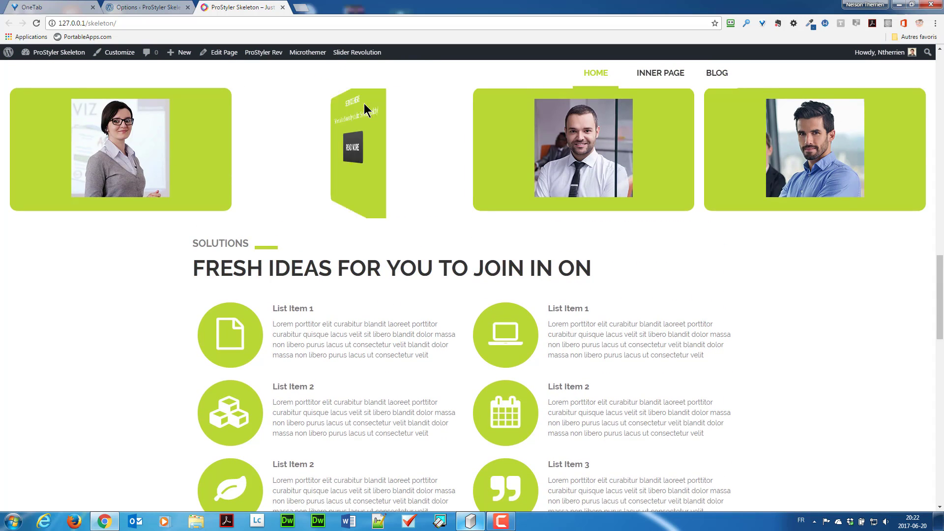
pyautogui.scroll(13, 364, 106)
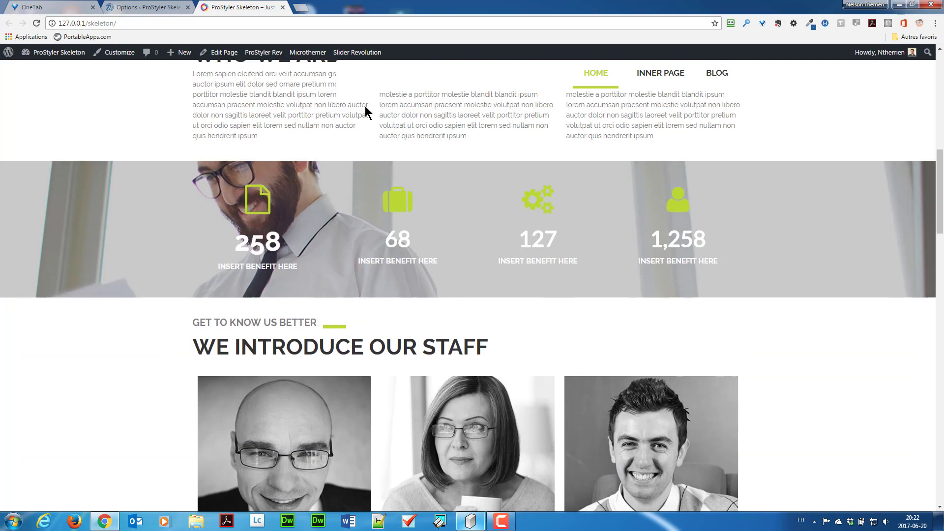
pyautogui.scroll(5, 367, 106)
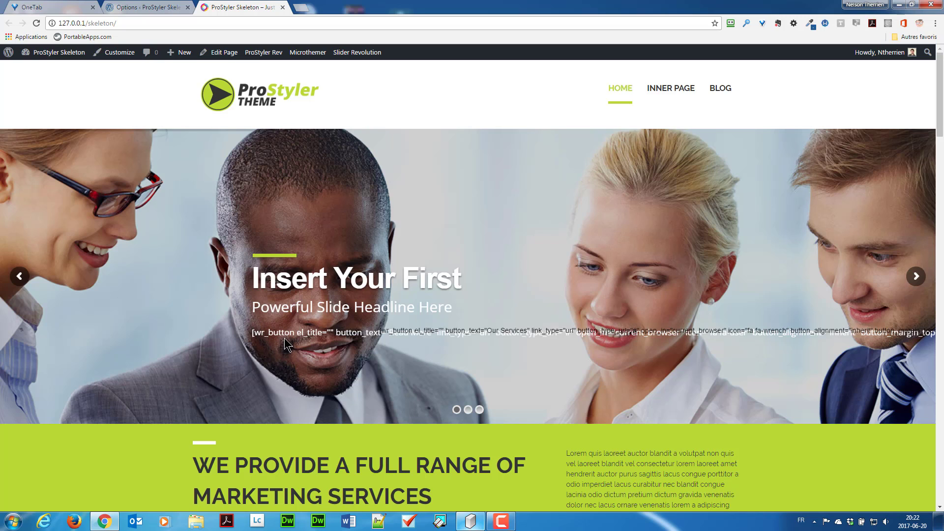
# Close all Slider Revolution update banners (through 5.4.5) and open skeletonslider in the Slide Editor
pyautogui.click(167, 7)
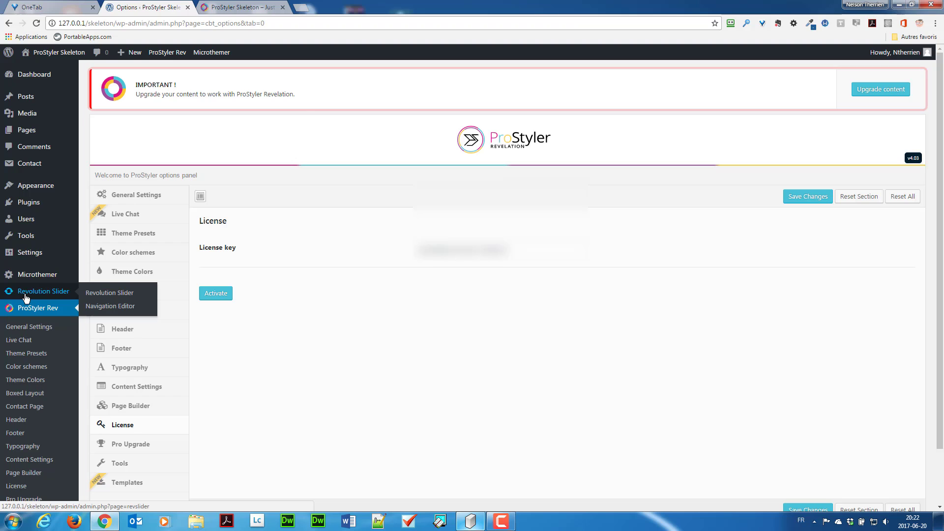
pyautogui.click(26, 295)
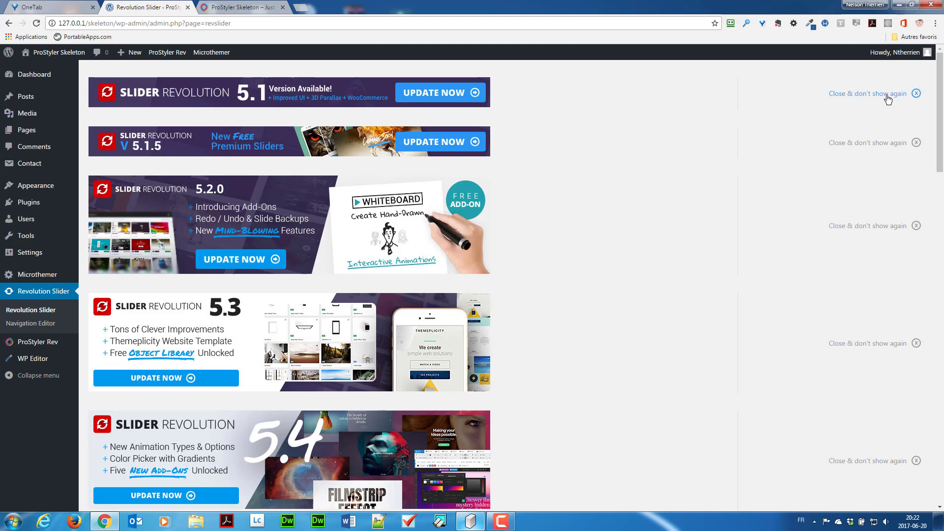
pyautogui.click(888, 96)
pyautogui.click(885, 93)
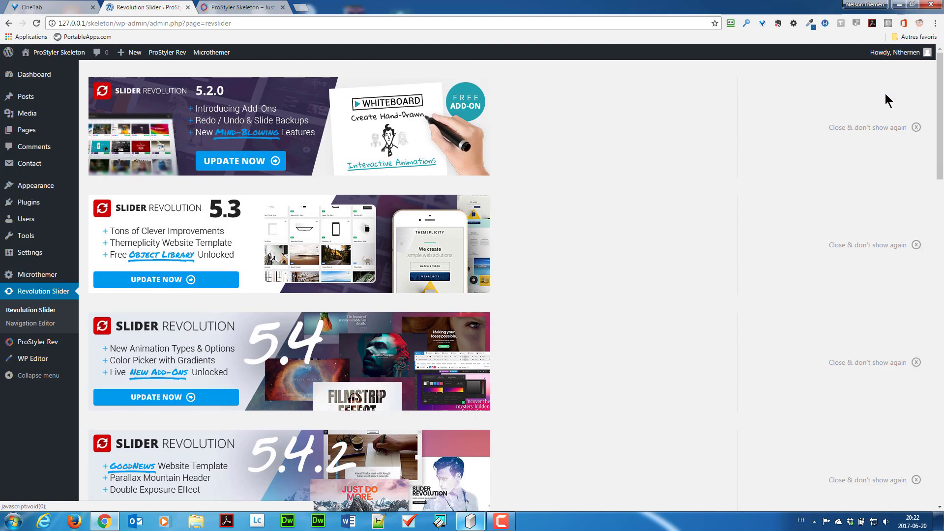
pyautogui.click(885, 128)
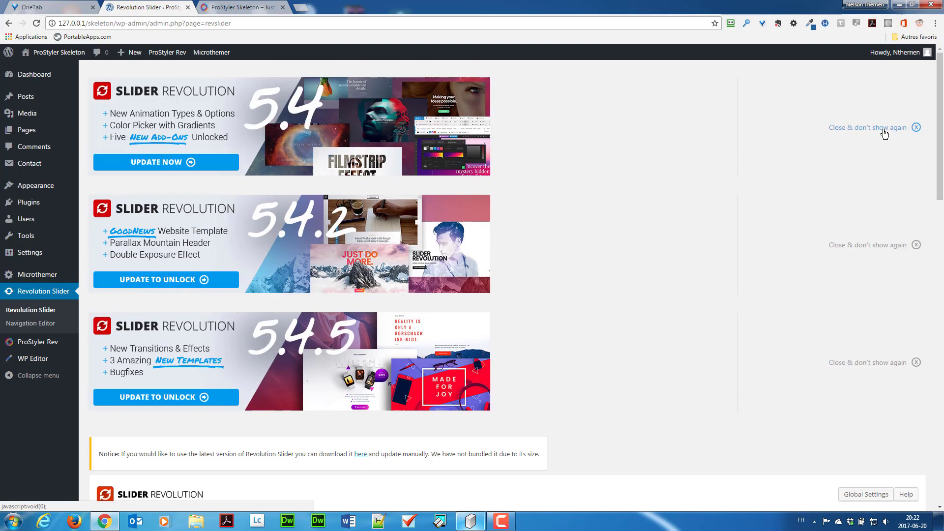
pyautogui.click(885, 129)
pyautogui.click(885, 129)
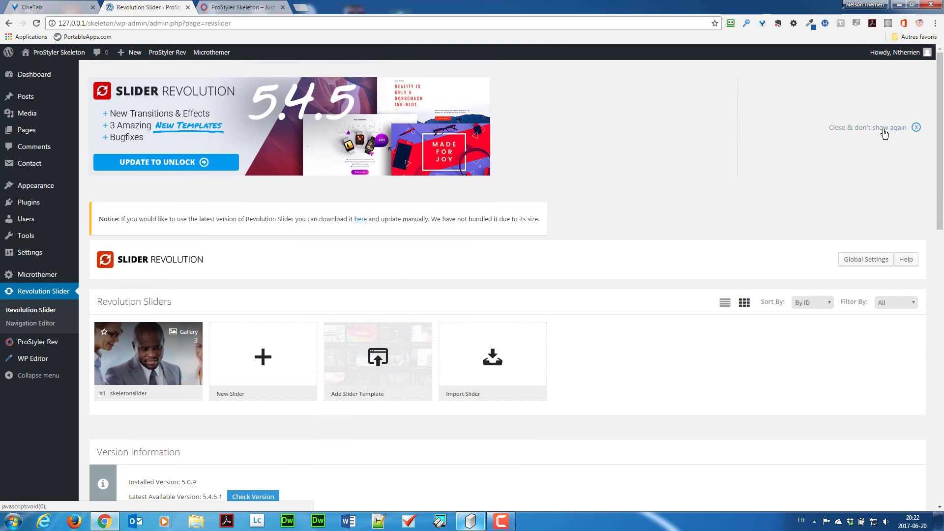
pyautogui.click(884, 129)
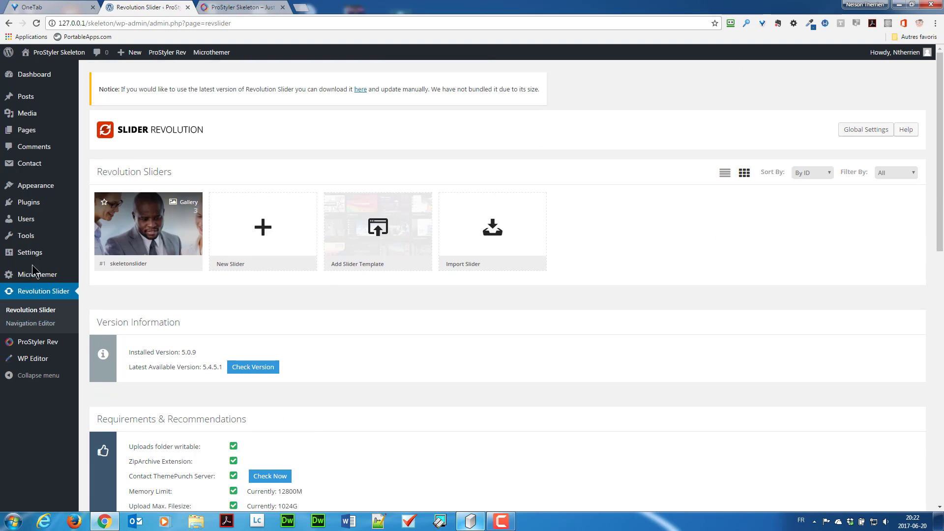
pyautogui.moveTo(35, 200)
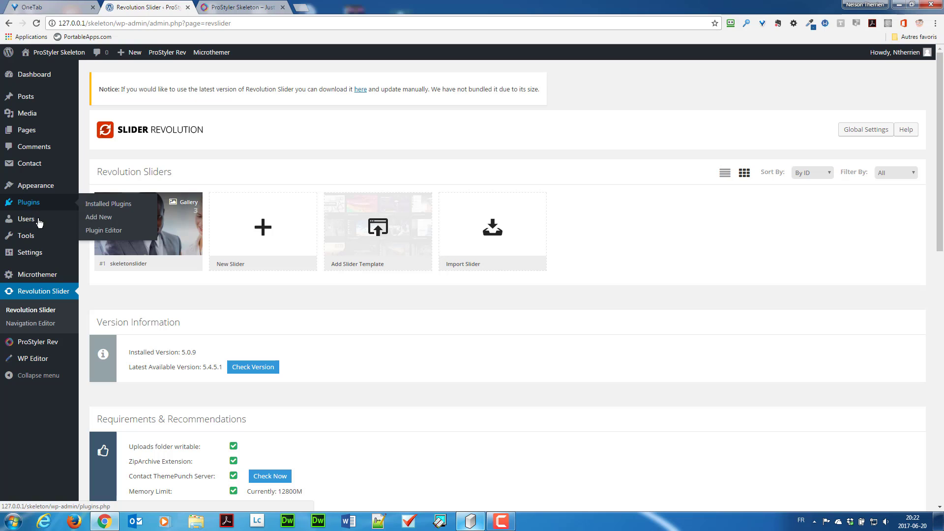
pyautogui.click(157, 250)
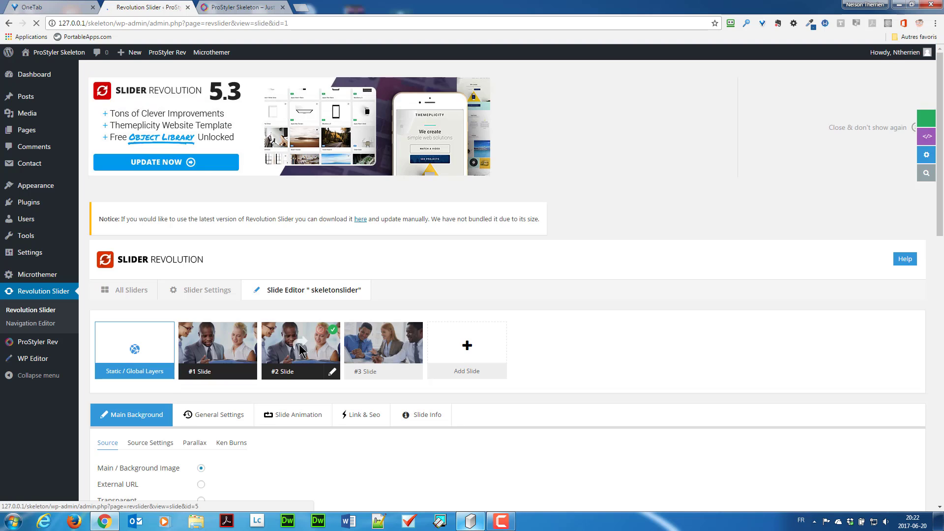
# Close the 5.3 promo banner and select #1 Slide's raw [wr_button …] text layer
pyautogui.click(895, 127)
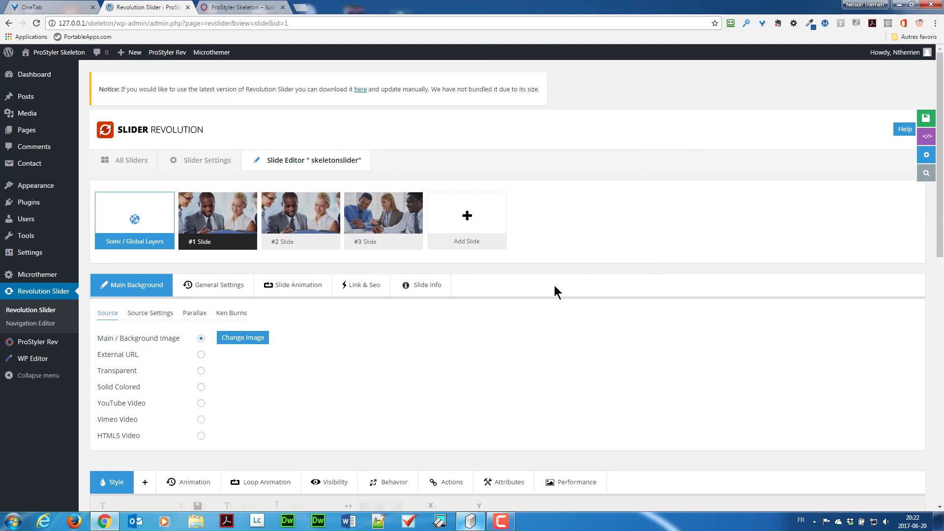
pyautogui.scroll(-6, 554, 285)
pyautogui.scroll(-4, 549, 292)
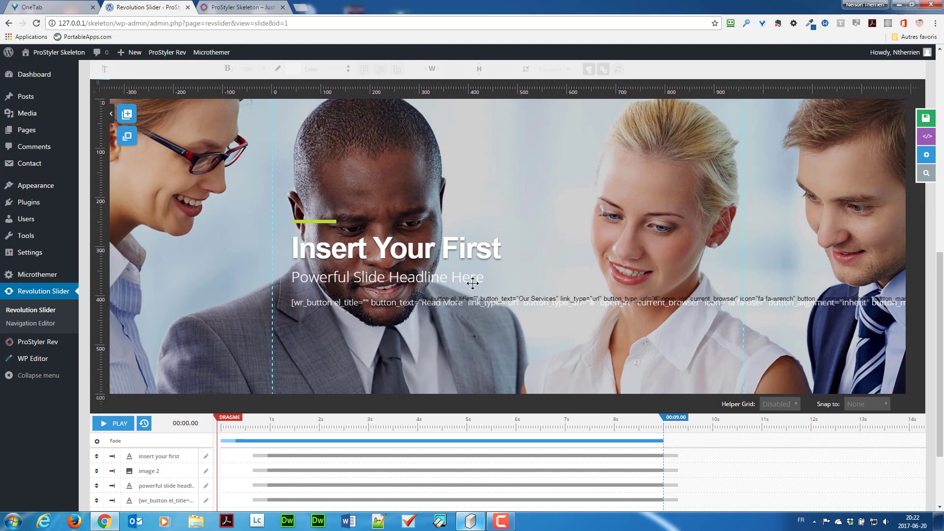
pyautogui.click(375, 305)
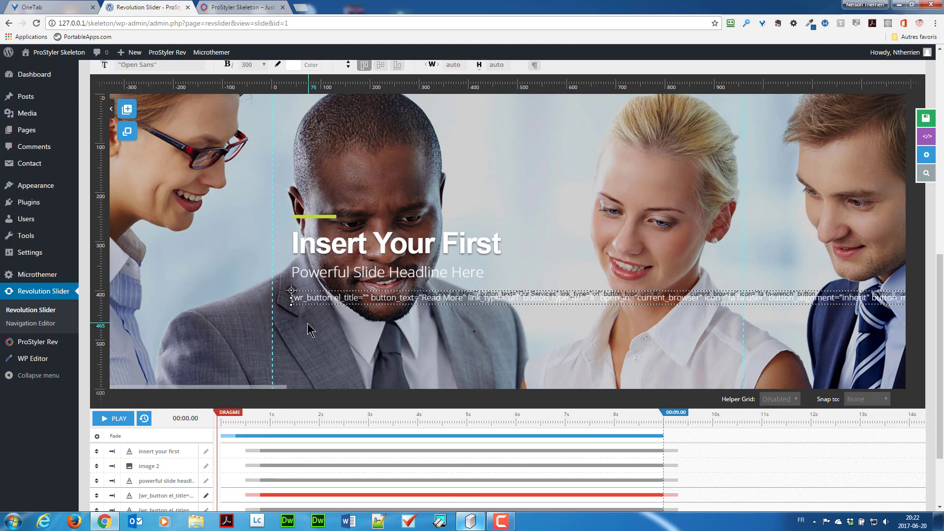
pyautogui.scroll(-2, 305, 295)
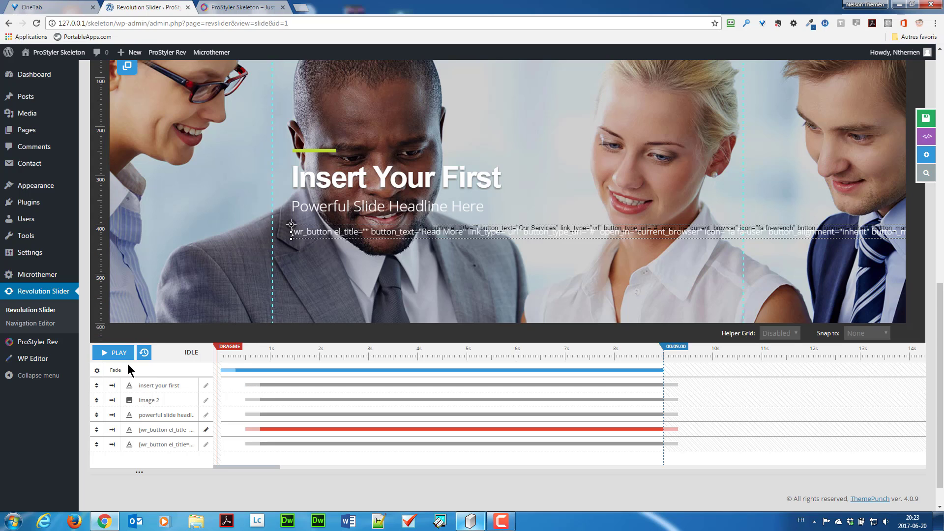
# Change the layer's [wr_button …][/wr_button] tags to [st_button …][/st_button]
pyautogui.doubleClick(296, 232)
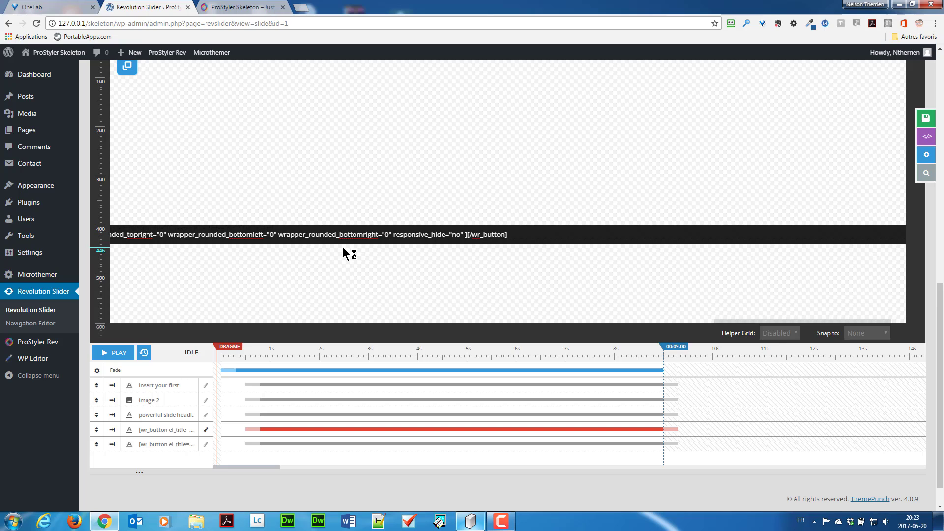
pyautogui.hotkey('shift', 'Left')
pyautogui.hotkey('shift', 'Left')
pyautogui.write('st')
pyautogui.hotkey('shift', 'Right')
pyautogui.hotkey('shift', 'Right')
pyautogui.write('st')
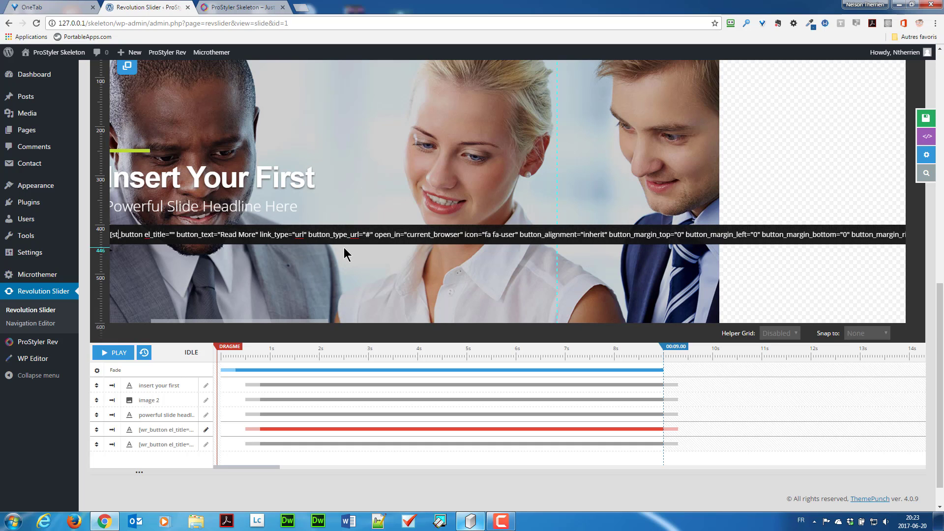